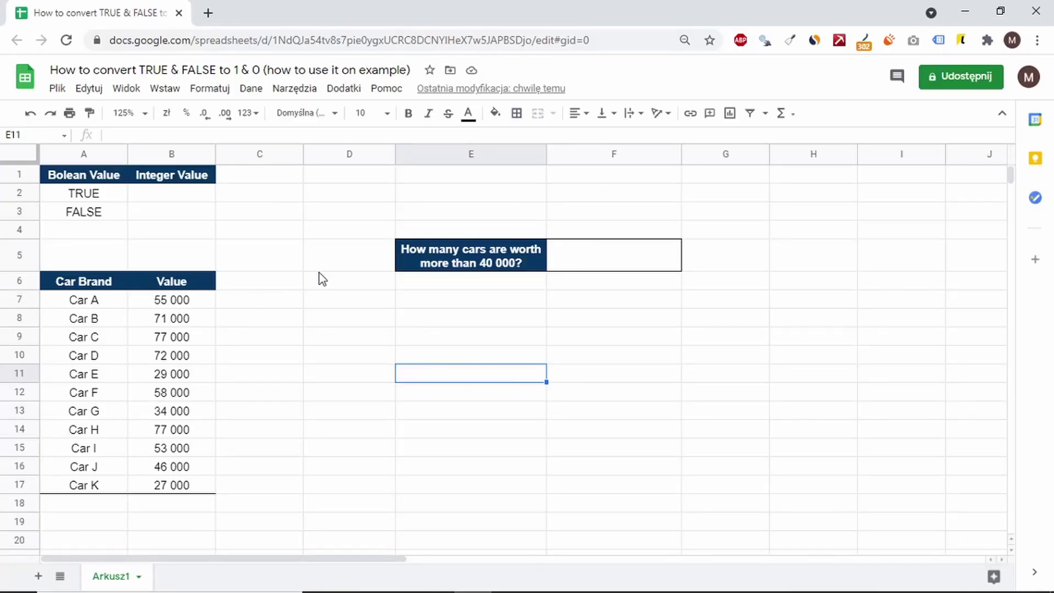
Step: Enter =--A2 in B2 and fill it down to B3, giving 1 and 0
left_click(189, 194)
type("=")
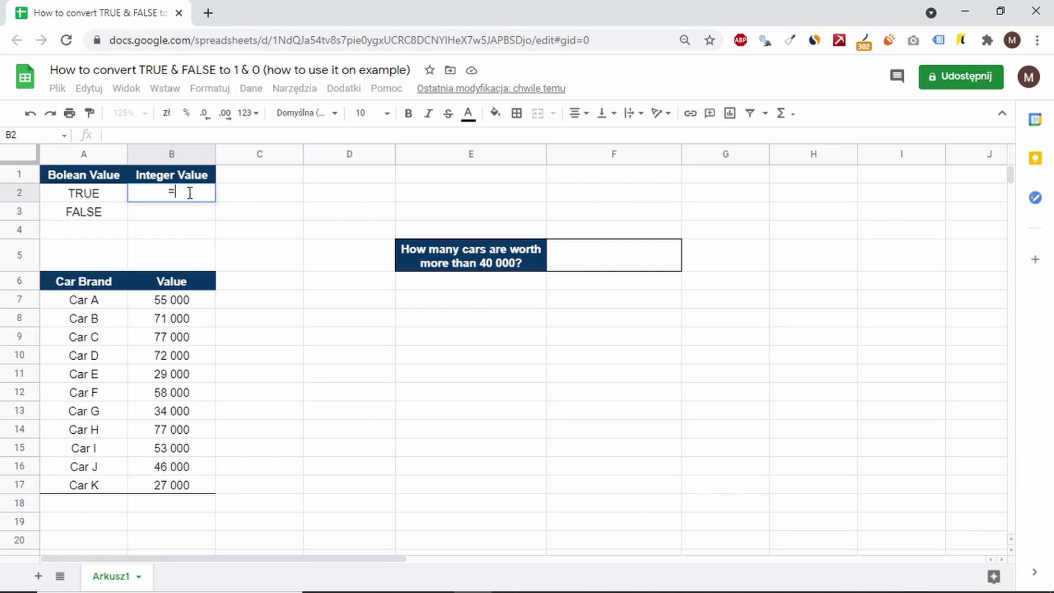
type("--")
left_click(89, 199)
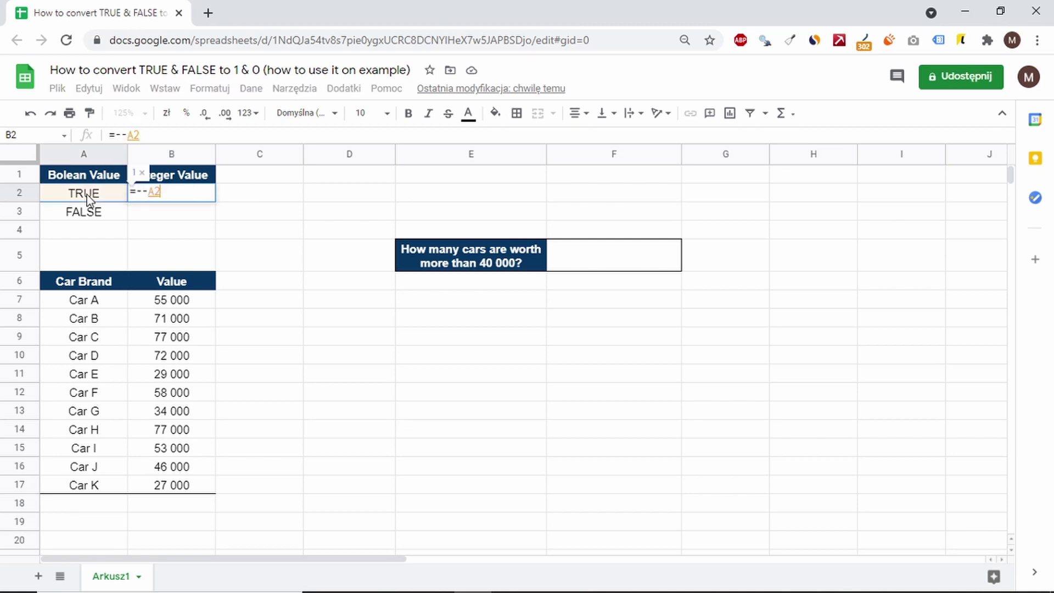
key("Return")
left_click(199, 198)
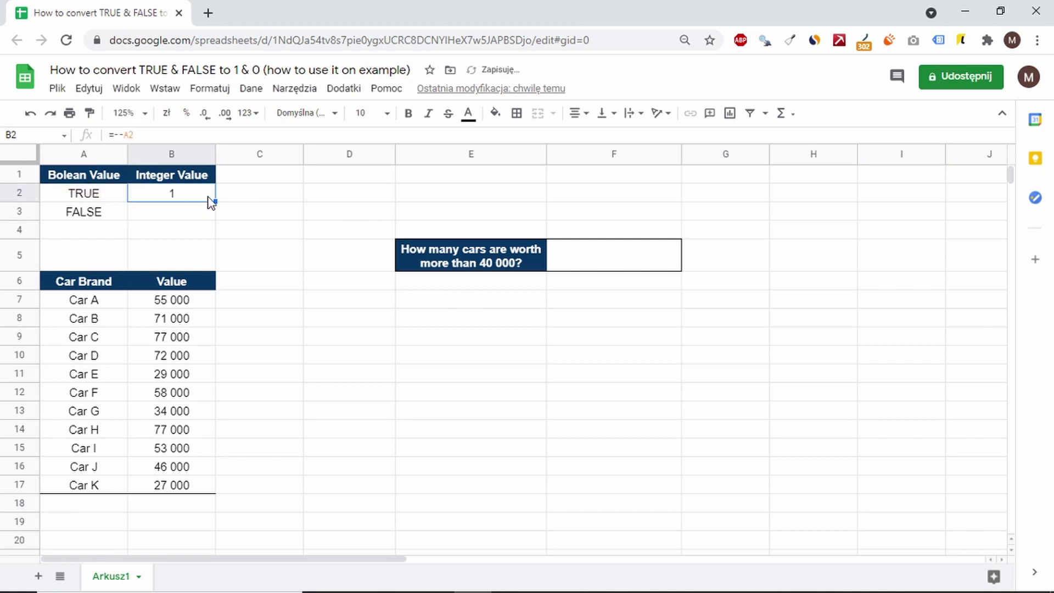
left_click_drag(216, 199, 214, 216)
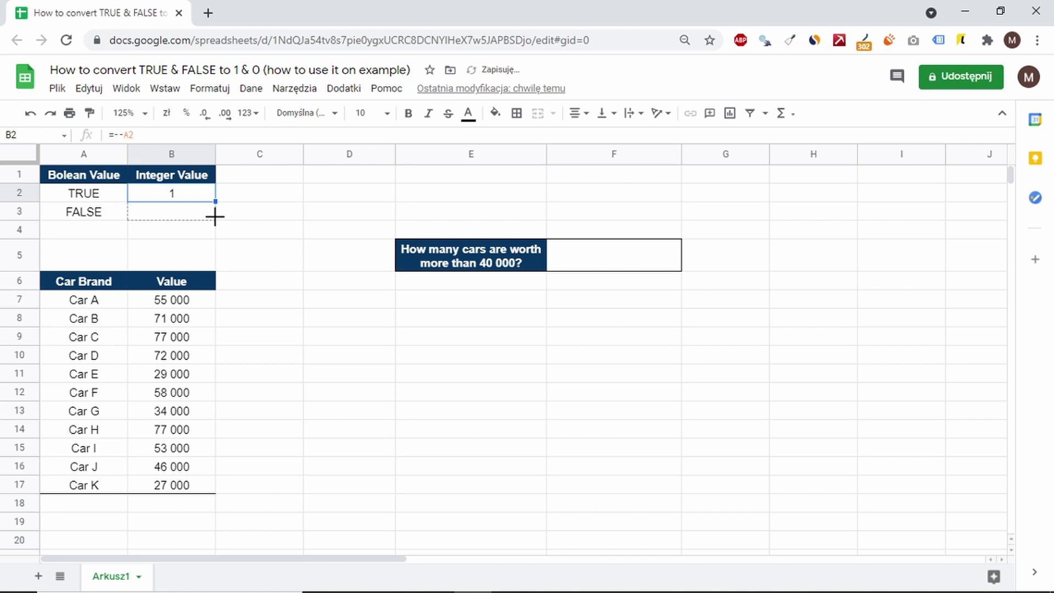
left_click(355, 301)
Step: Enter a comparison in C7 testing whether Car A's value B7 exceeds 40000
left_click(270, 306)
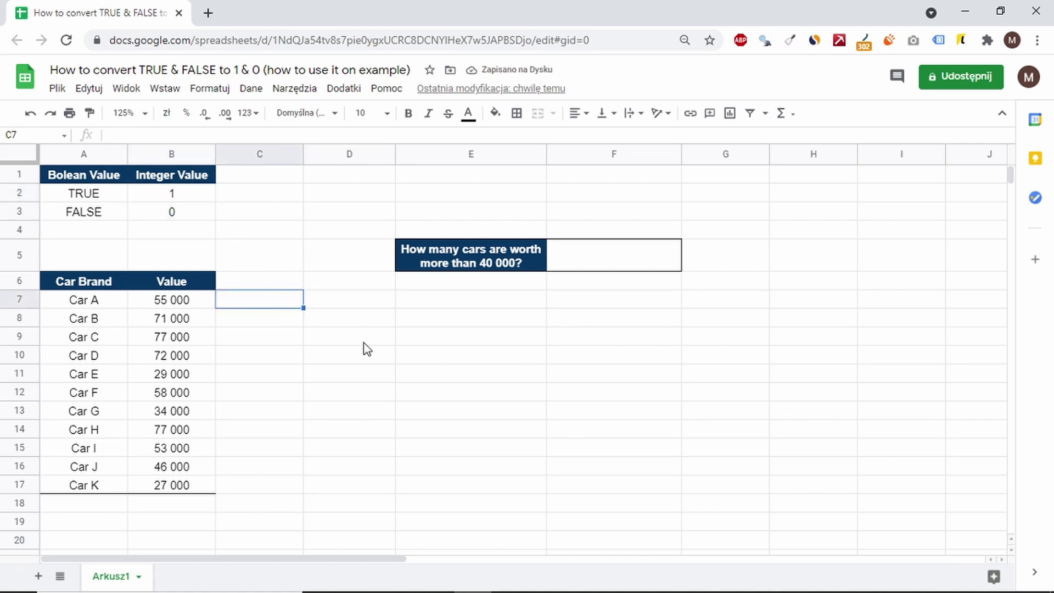
type("=")
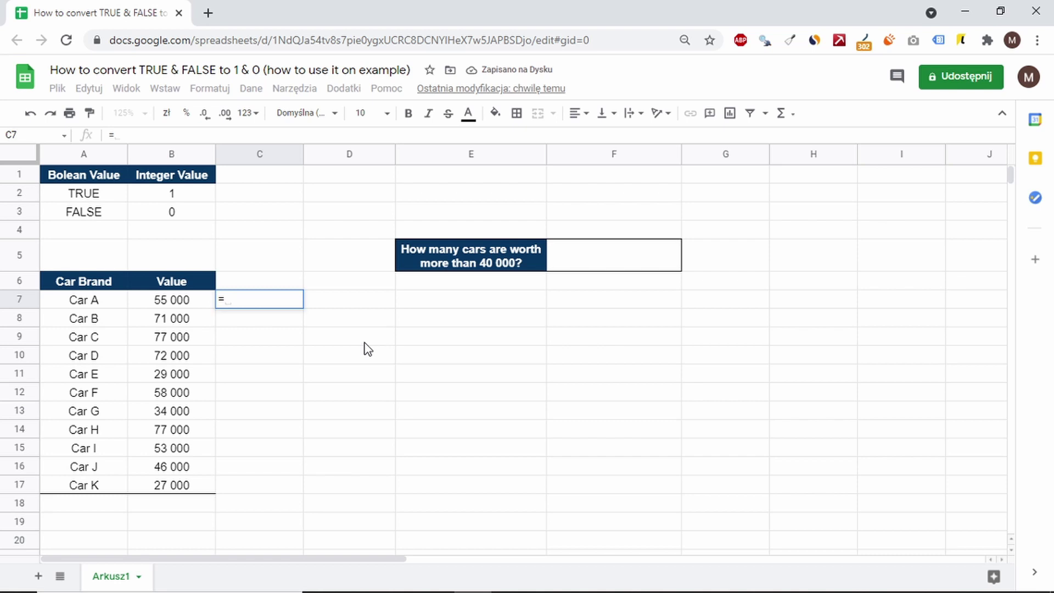
left_click(178, 302)
type(">")
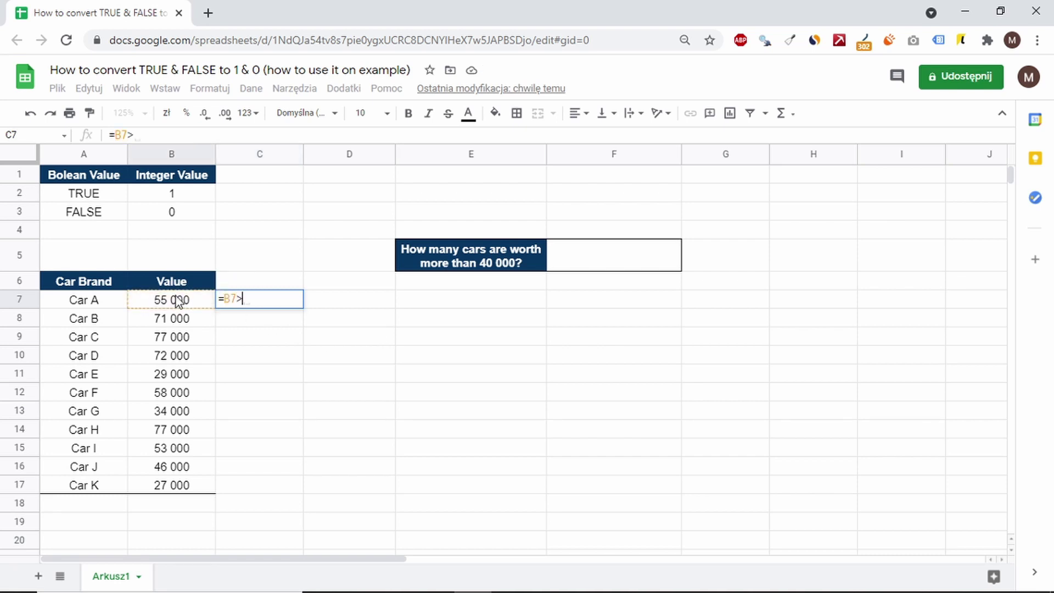
type("40000")
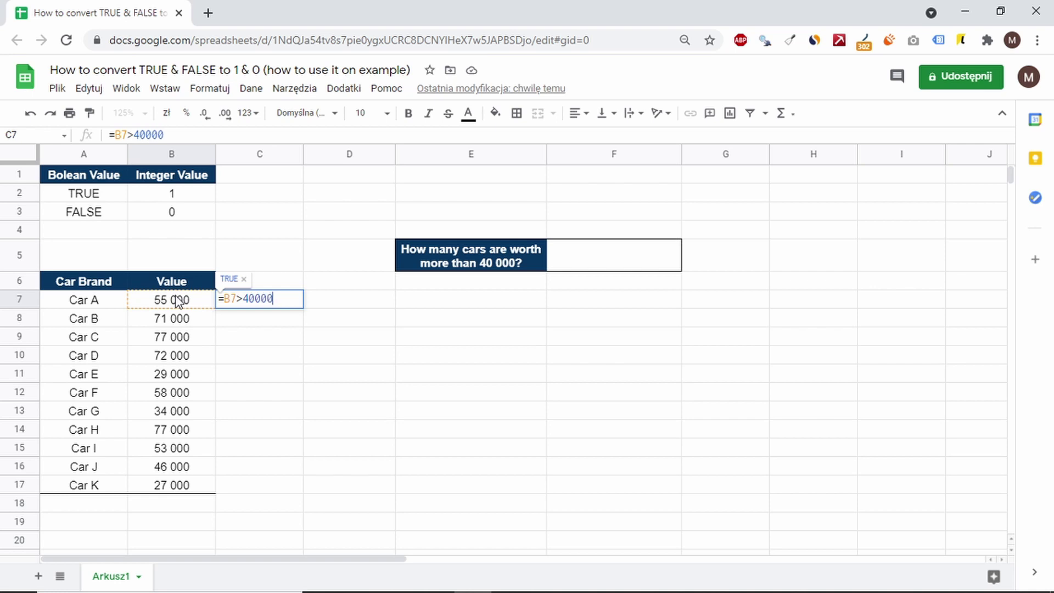
key("Return")
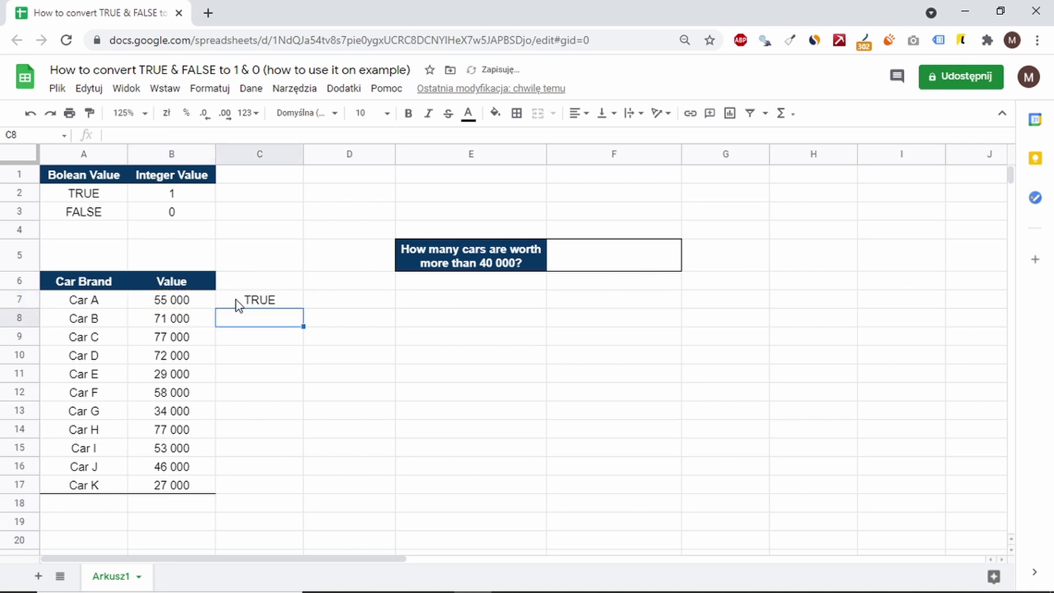
Step: Change C7 to =--(B7>40000) and fill it down to C17
left_click(238, 304)
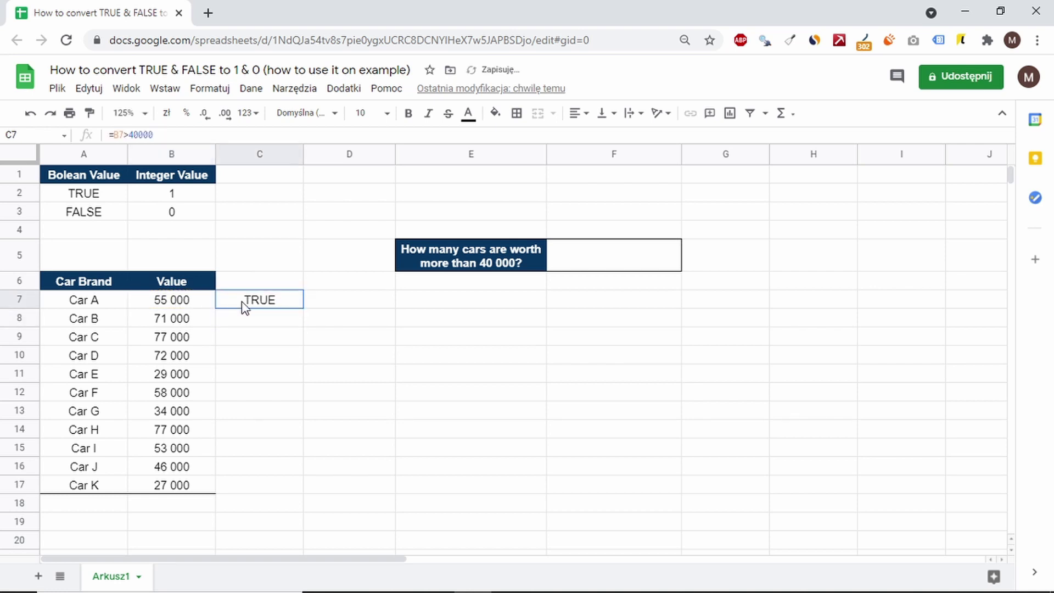
left_click(115, 134)
type("(")
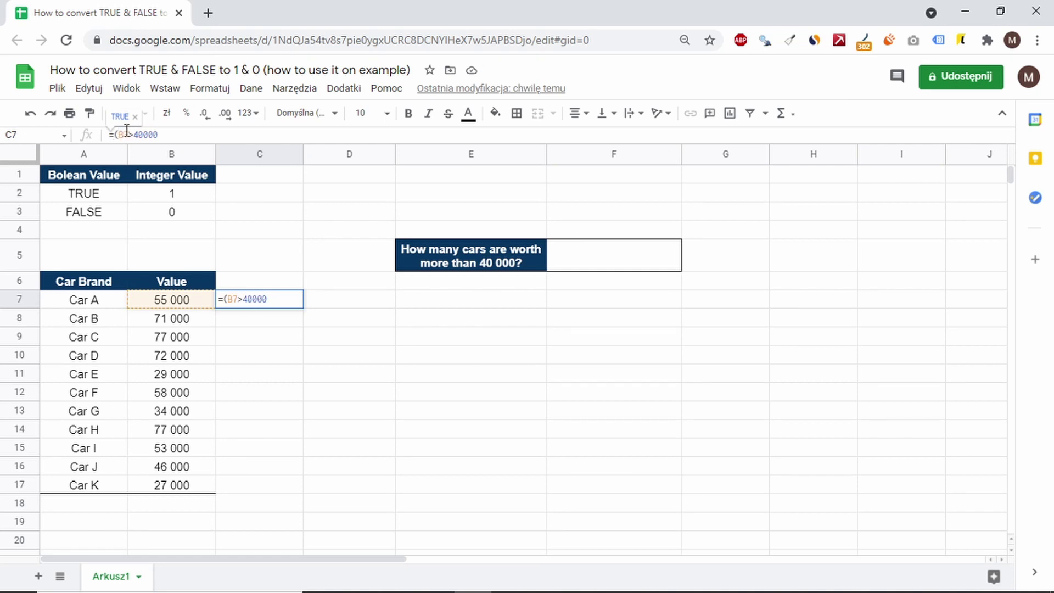
left_click(167, 134)
type(")")
left_click(115, 134)
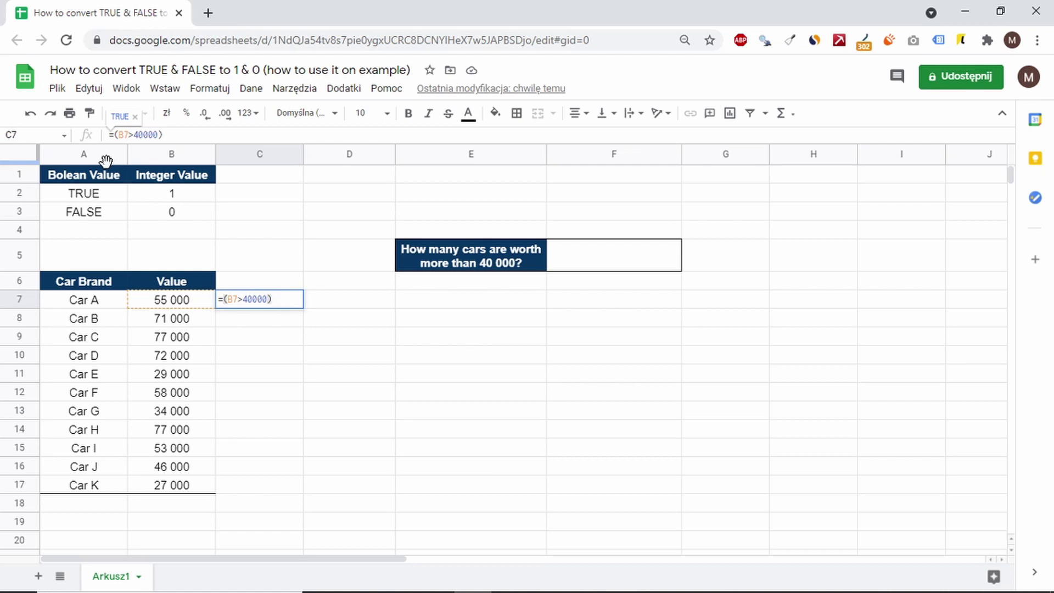
type("--")
key("Return")
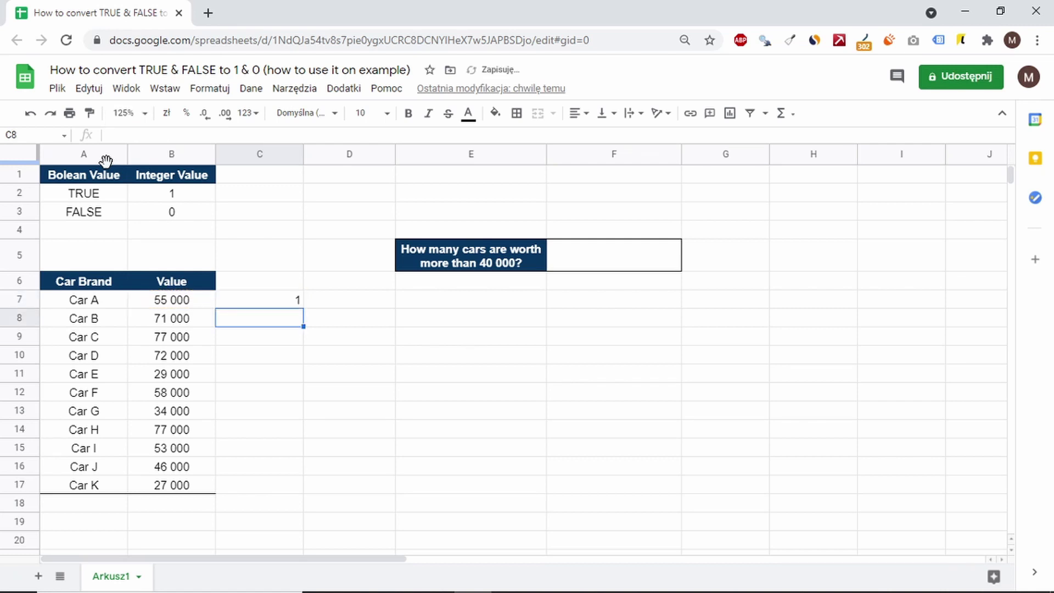
left_click(270, 302)
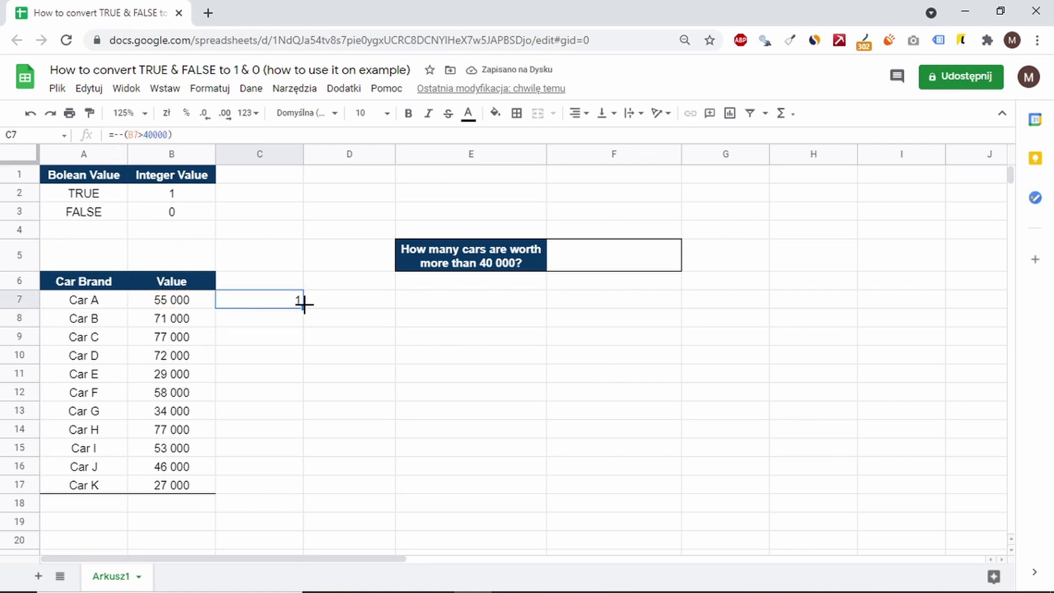
left_click_drag(304, 307, 303, 484)
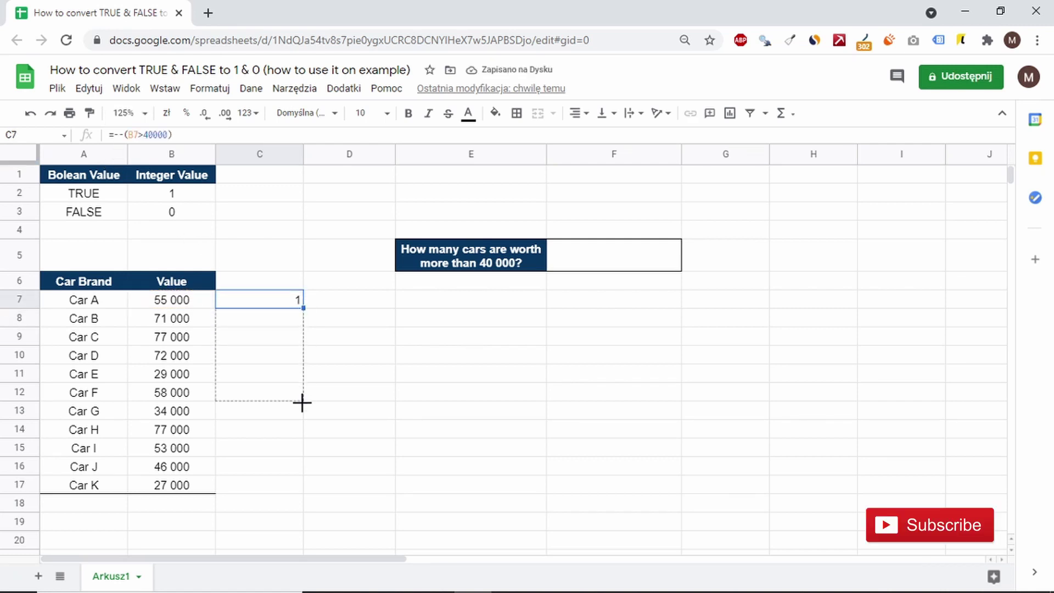
Step: Sum the helper column C7:C17 below it, totalling 8, and add a bottom border
left_click(277, 503)
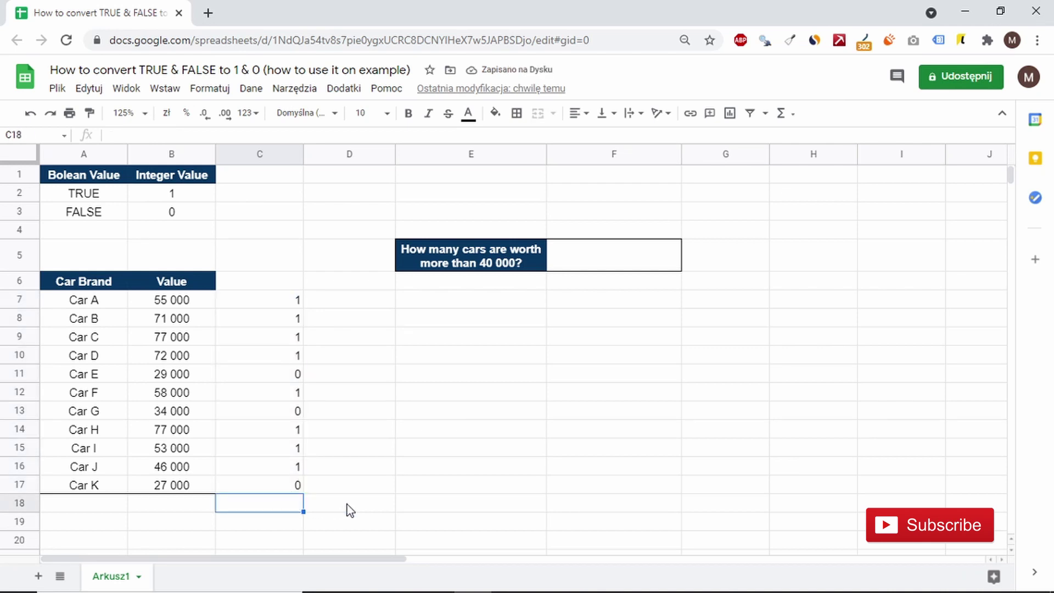
type("=SUM(")
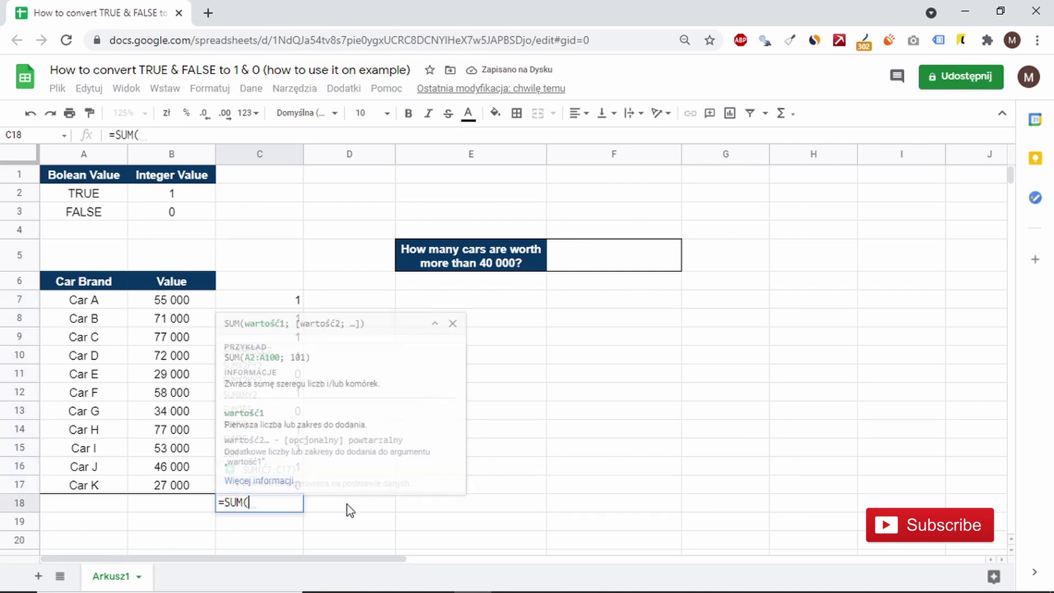
left_click_drag(279, 301, 277, 486)
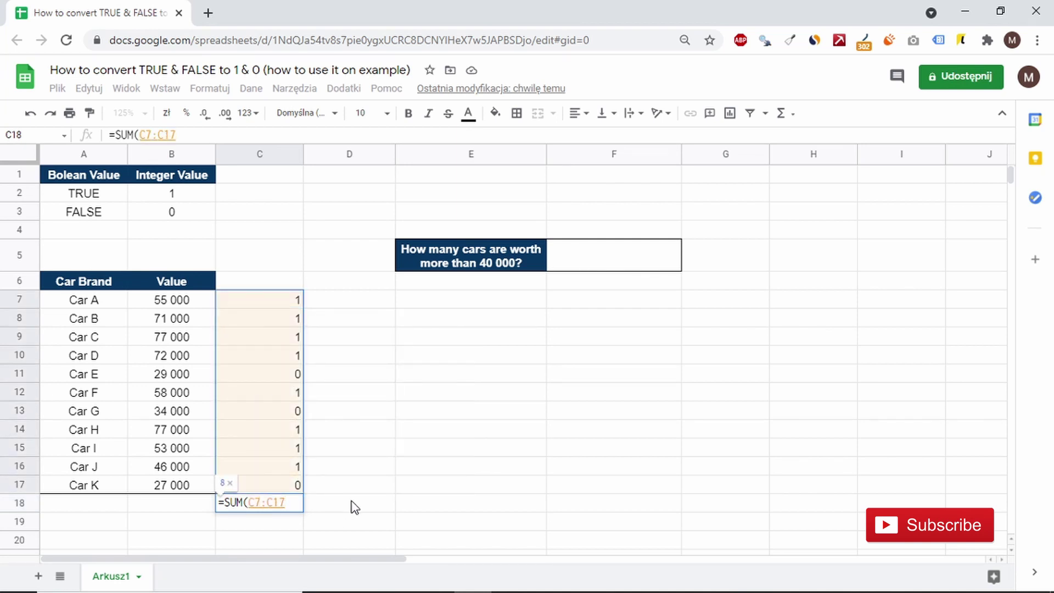
type(")")
key("Return")
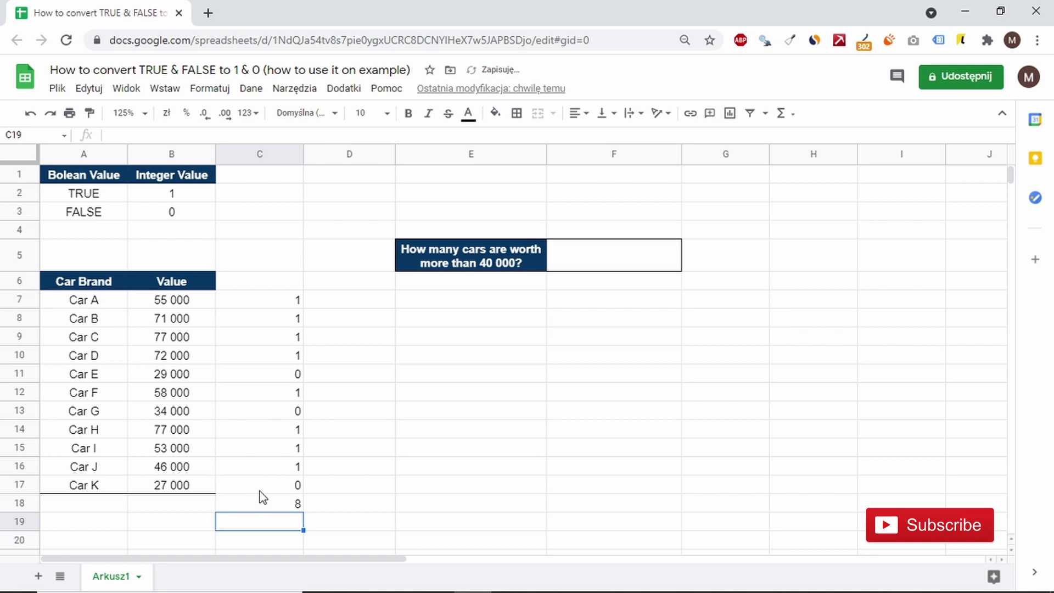
left_click(259, 486)
left_click(517, 112)
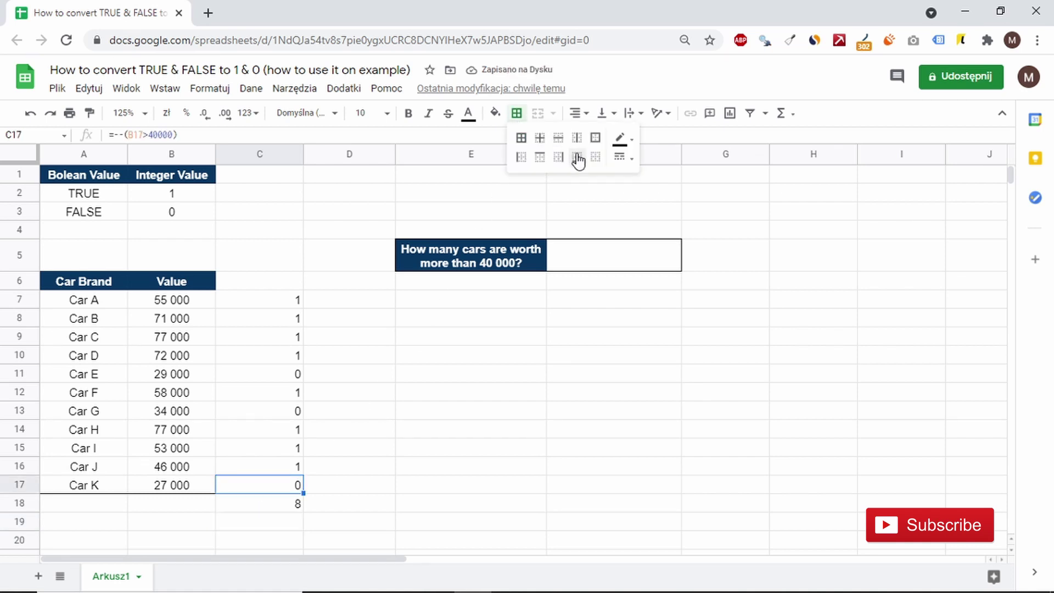
Step: Center-align the helper column values C7:C18
left_click_drag(282, 303, 292, 501)
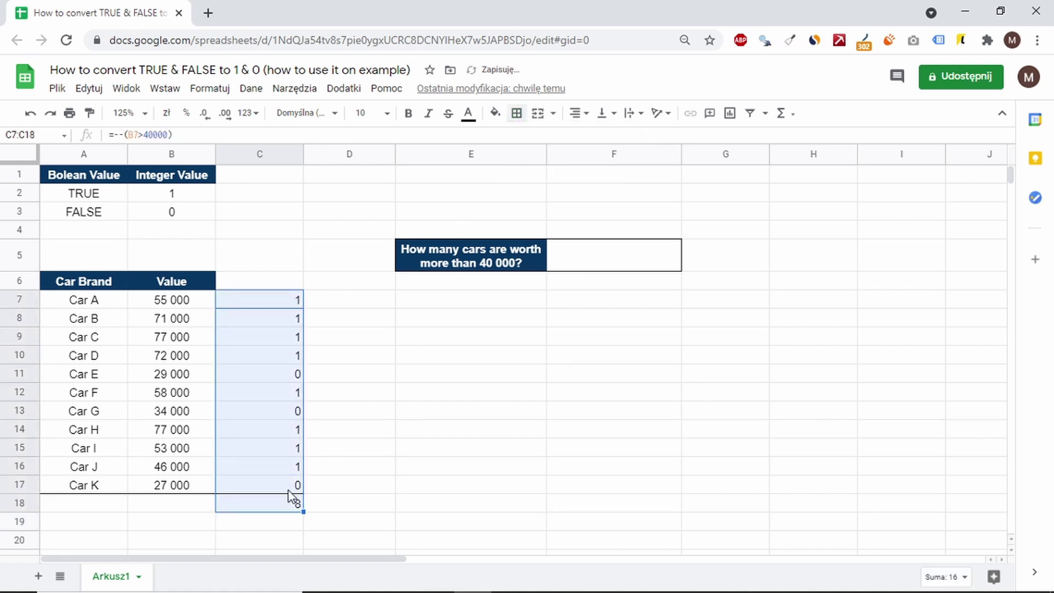
left_click(575, 113)
left_click(587, 134)
left_click(596, 359)
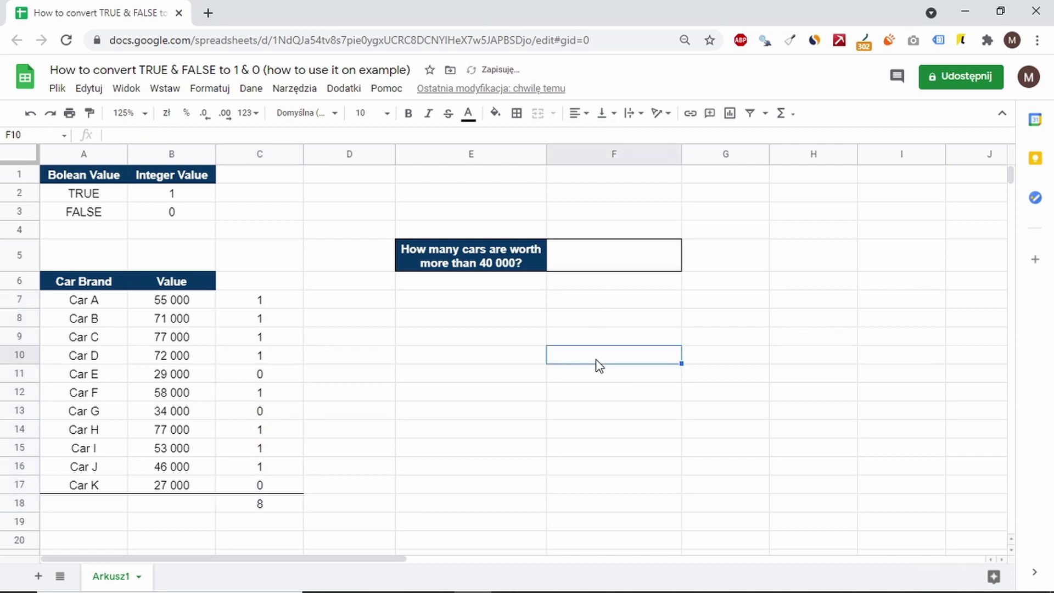
Step: Enter =ARRAYFORMULA(B7:B17>40000) in F5 to list TRUE/FALSE for each car
left_click(618, 260)
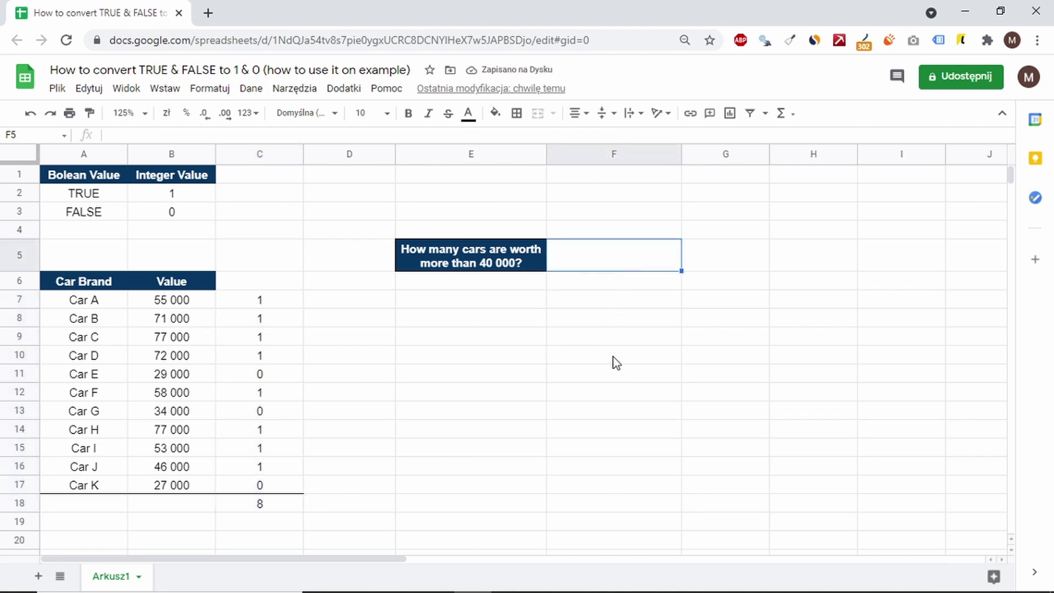
type("=")
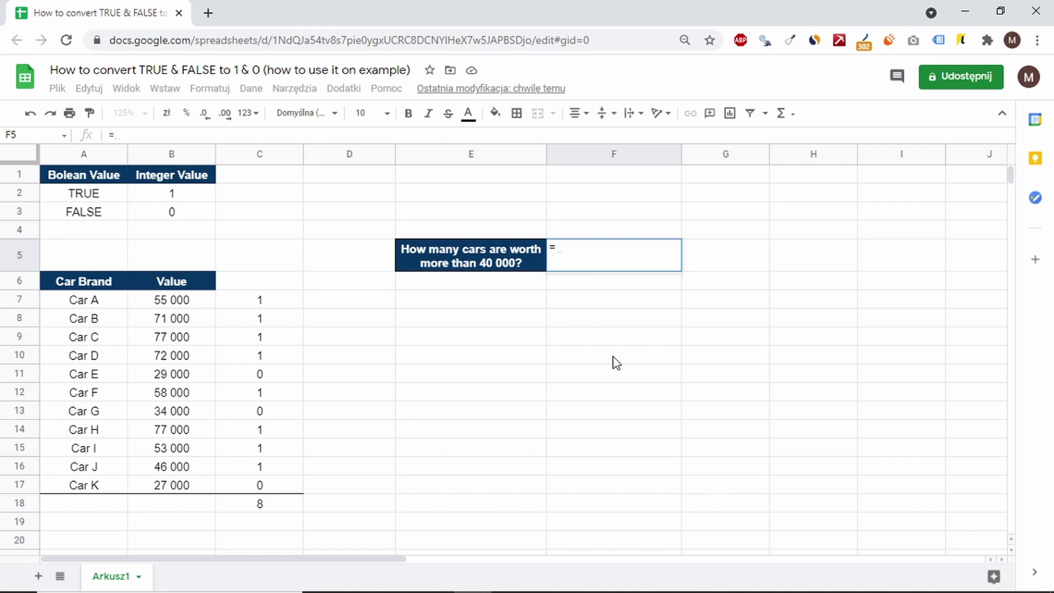
type("ARRA")
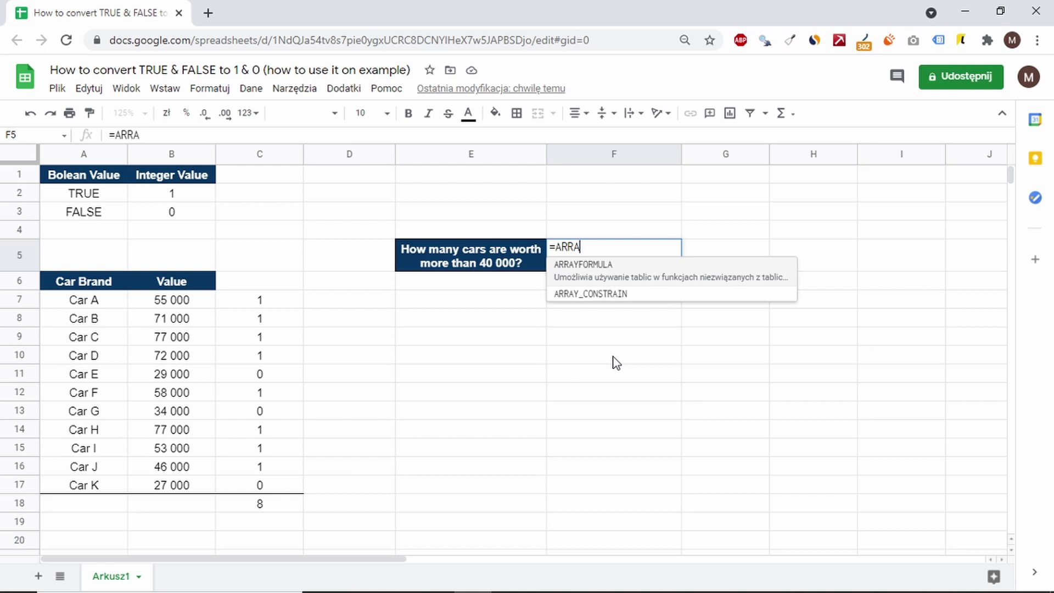
type("YFORMULA")
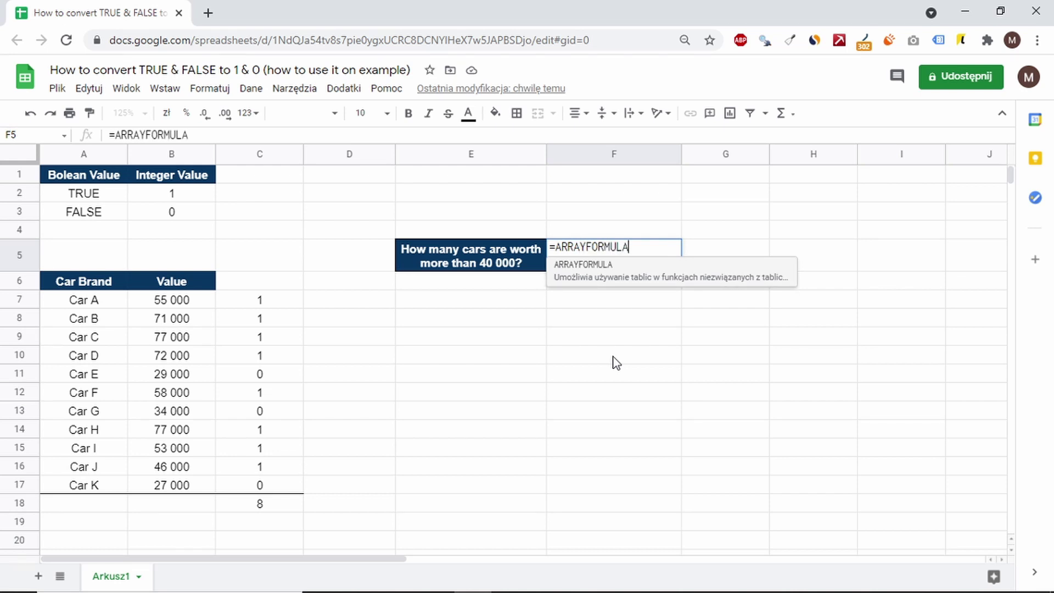
type("(")
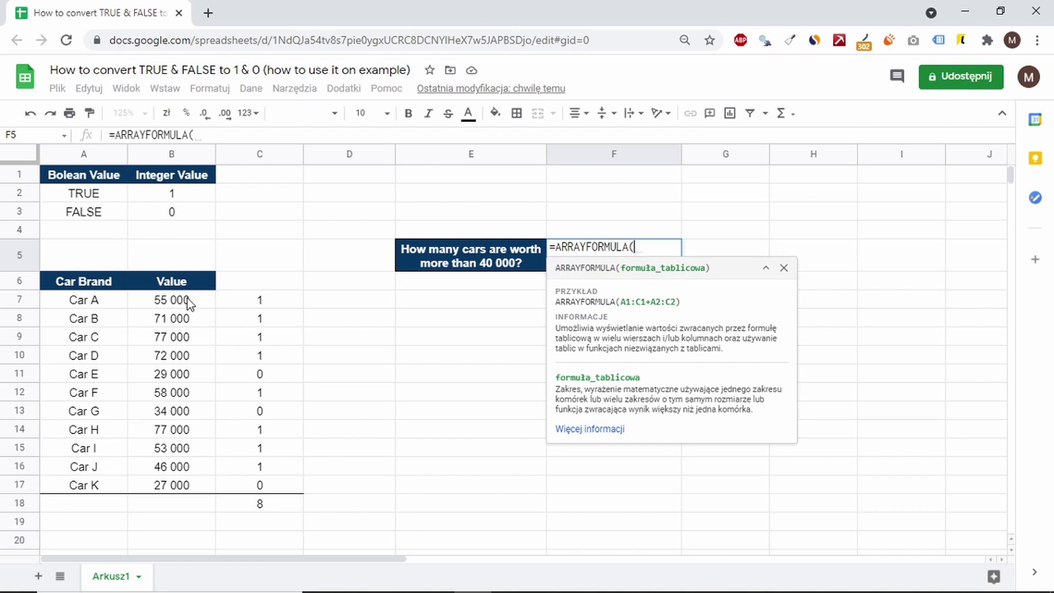
left_click_drag(187, 299, 187, 486)
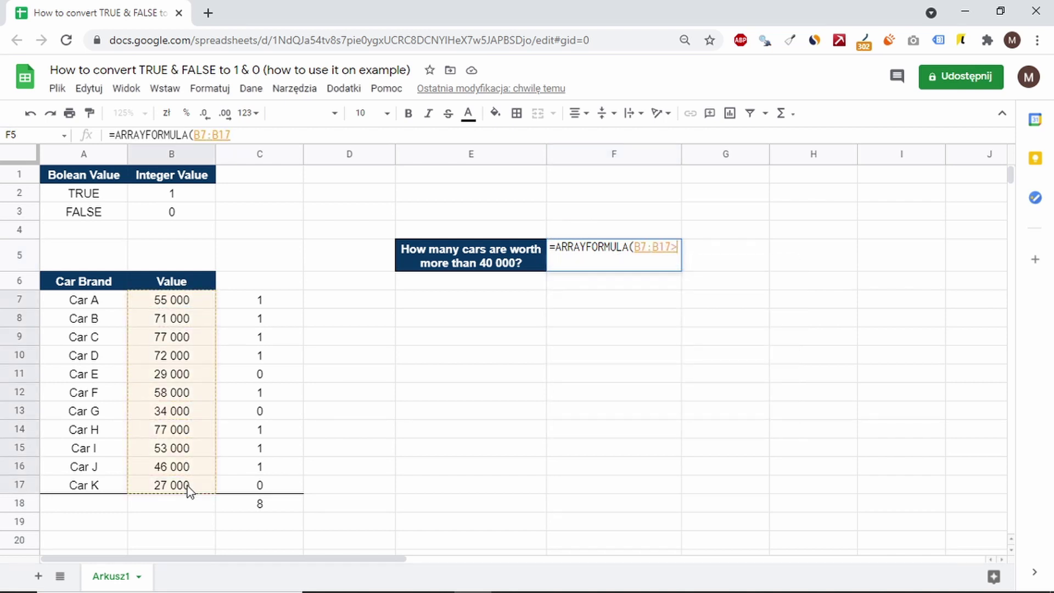
type(">400")
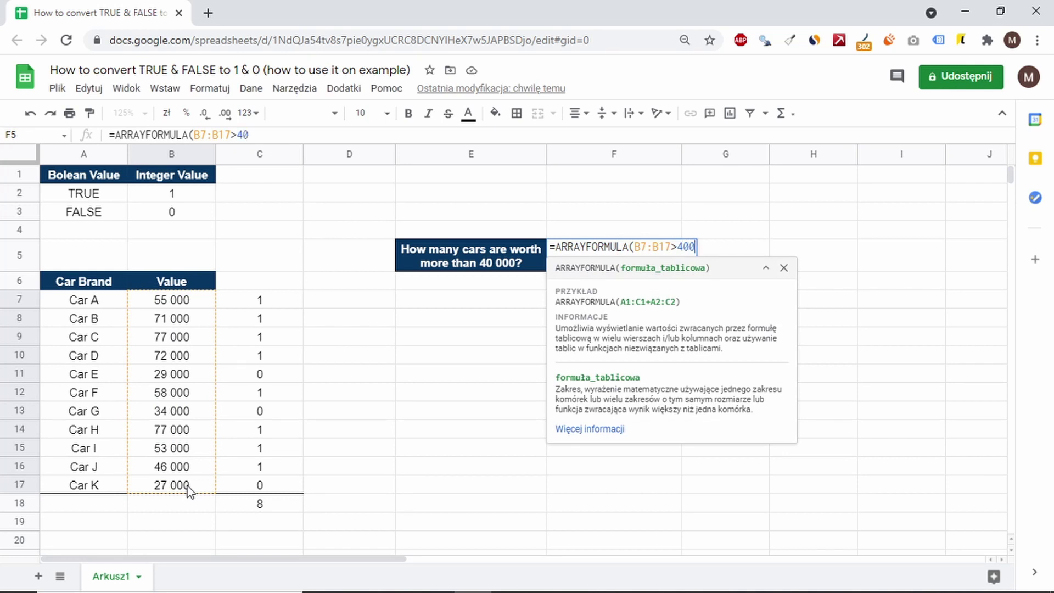
type("00)")
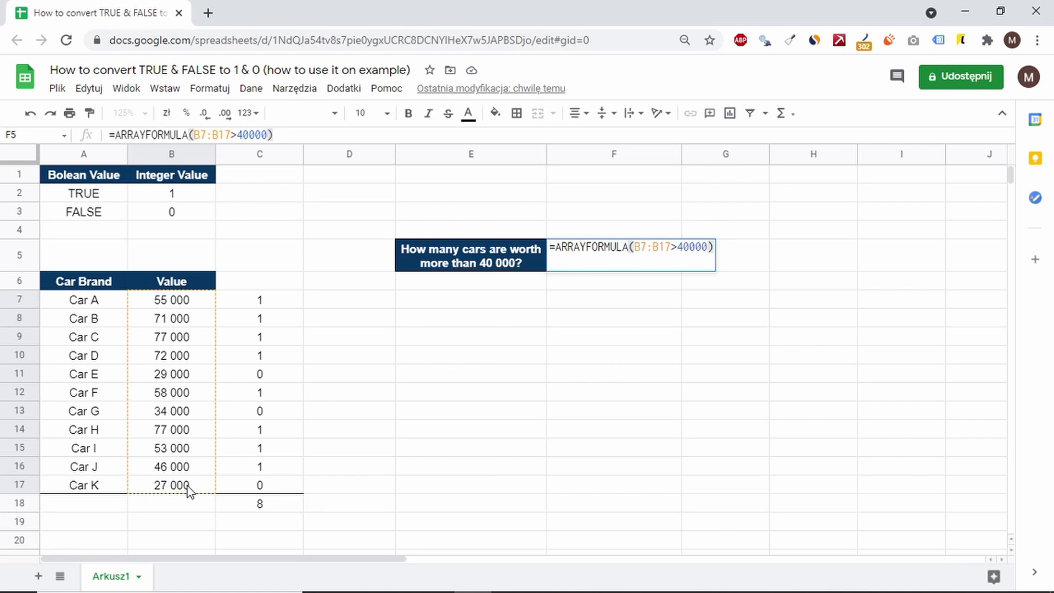
key("Return")
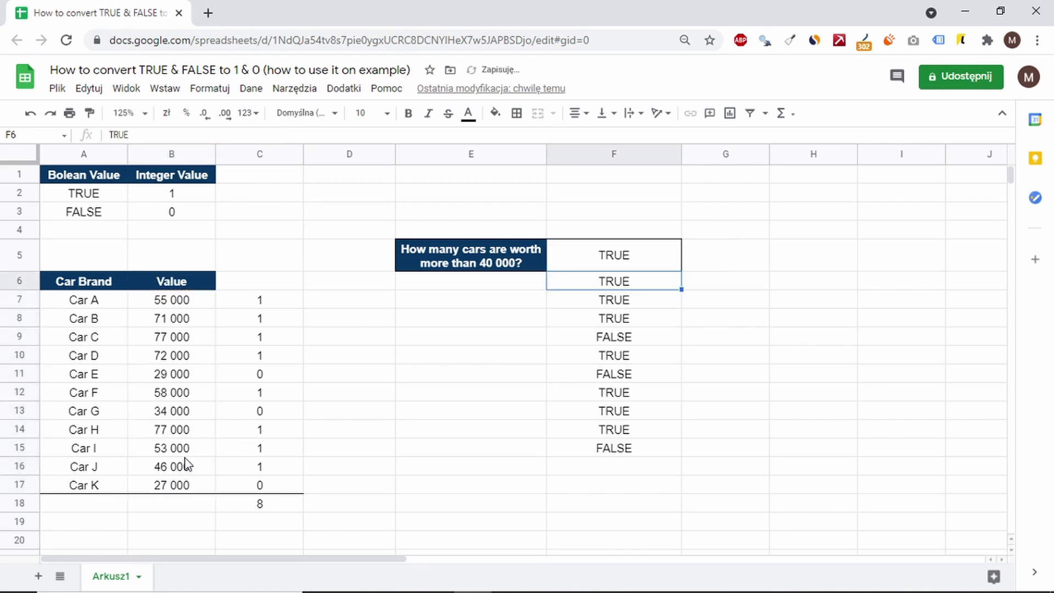
Step: Change F5 to =ARRAYFORMULA(--(B7:B17>40000)) so it returns 1s and 0s
left_click(579, 260)
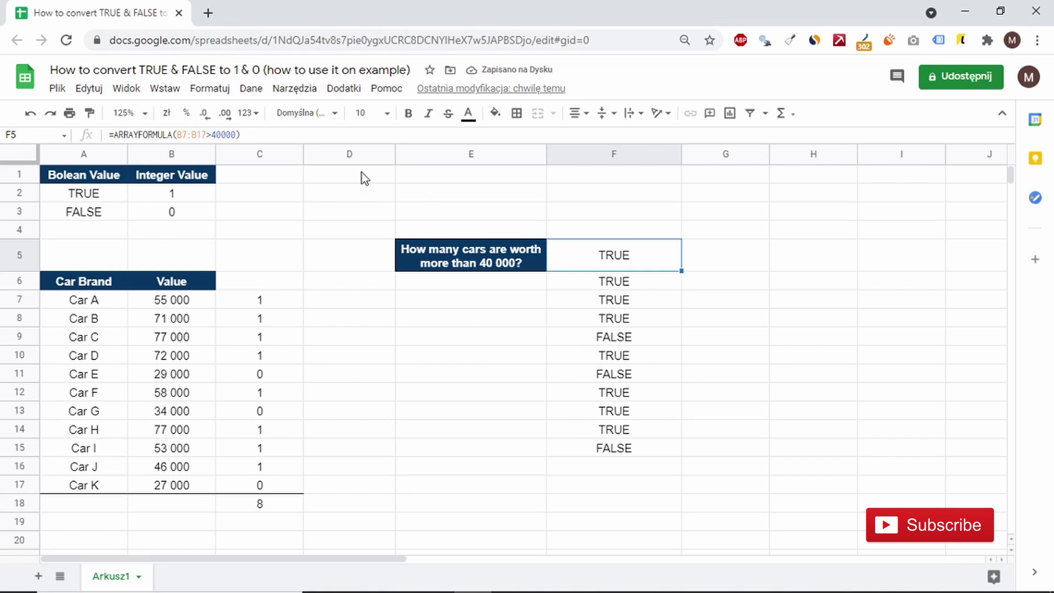
left_click(174, 134)
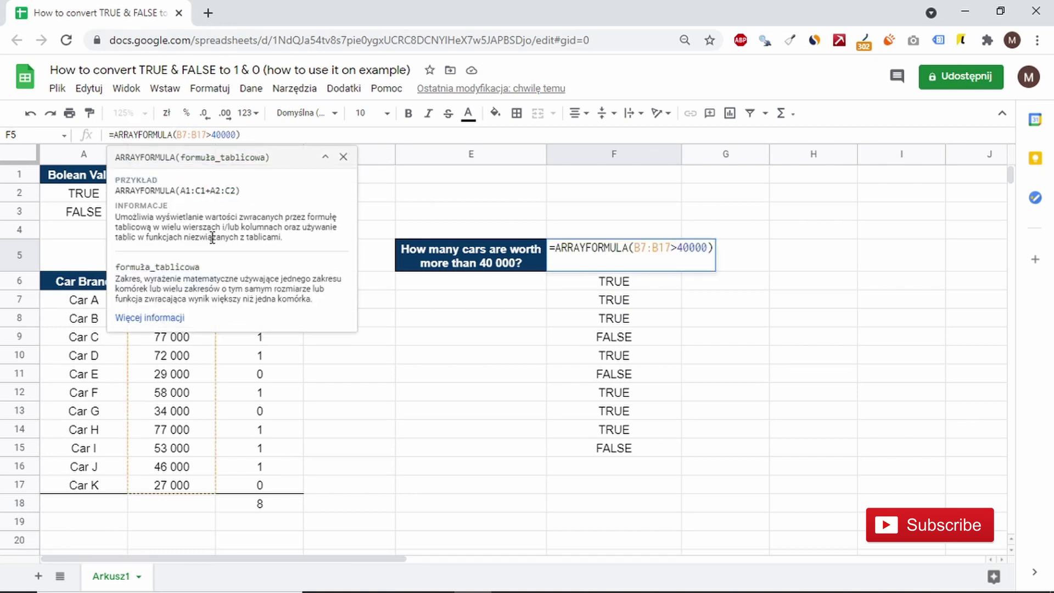
type("(--(")
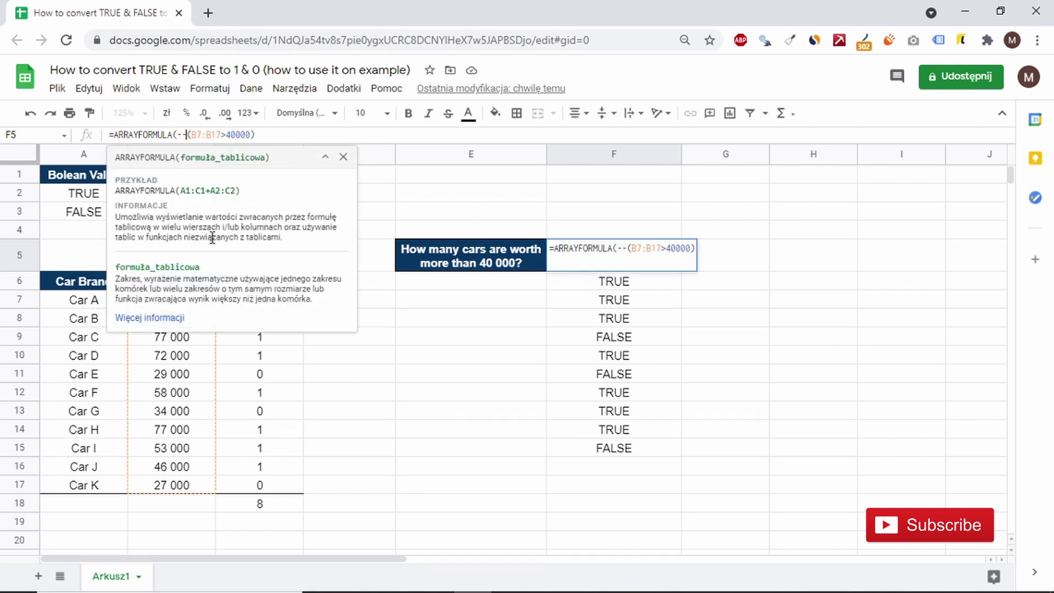
left_click(259, 133)
type(")")
key("Return")
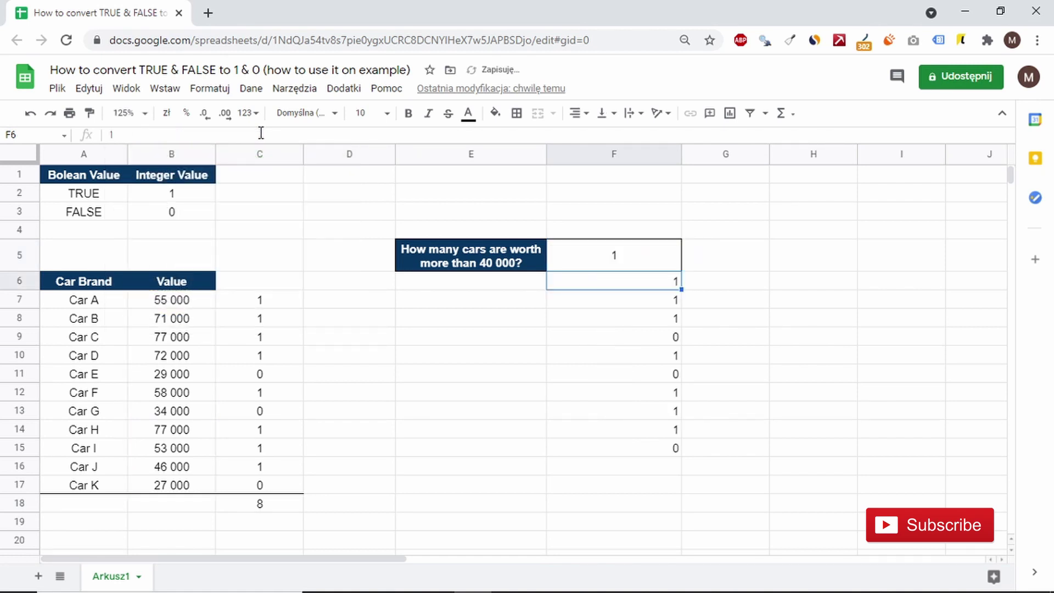
left_click(578, 255)
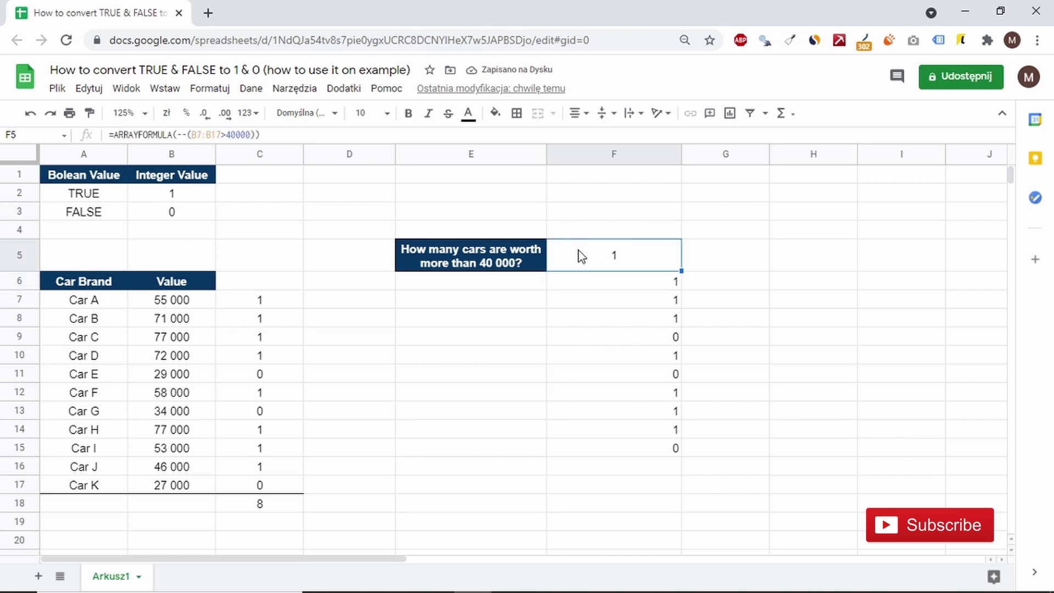
Step: Wrap F5's array formula in SUM so it returns the single total 8
left_click(114, 134)
type("SUM(")
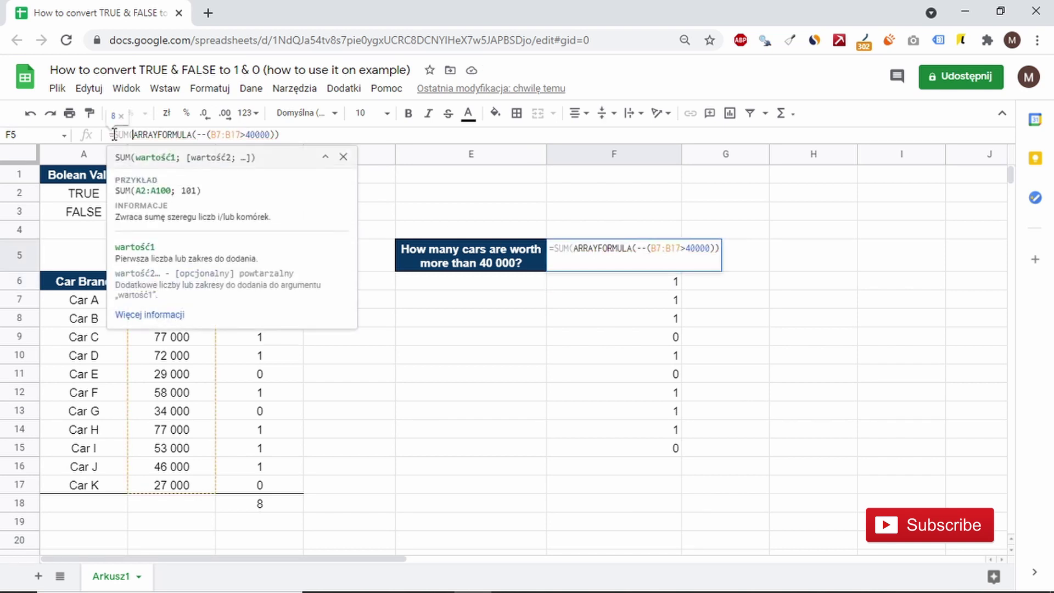
left_click(292, 136)
type(")")
key("Return")
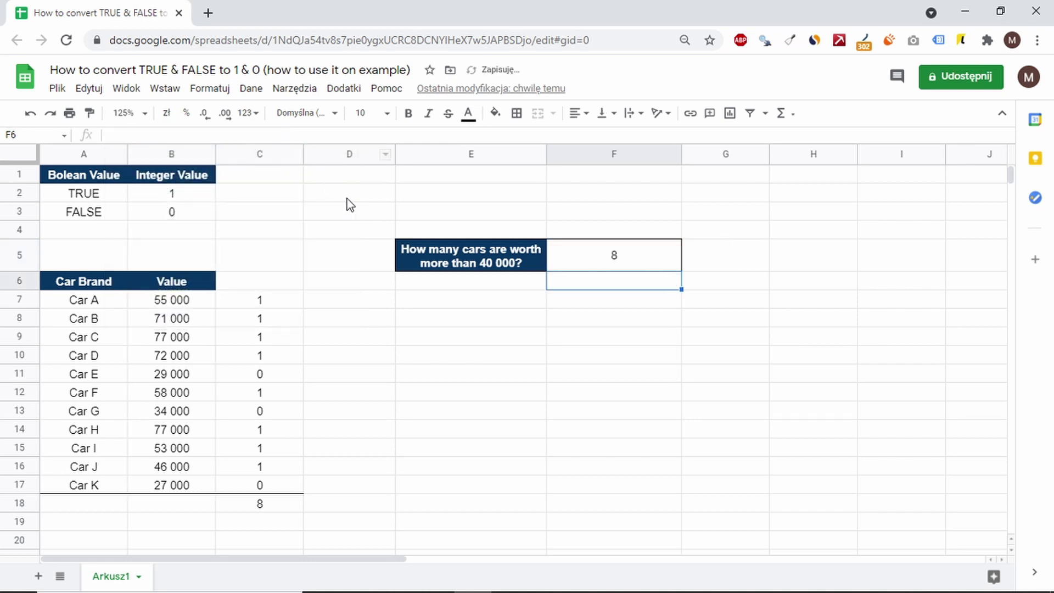
left_click(451, 376)
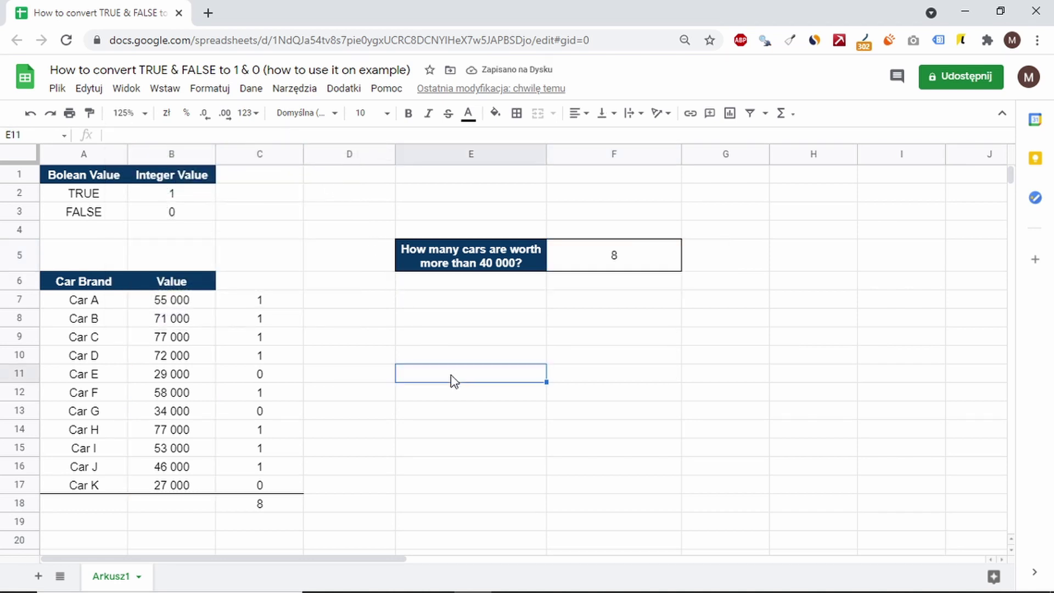